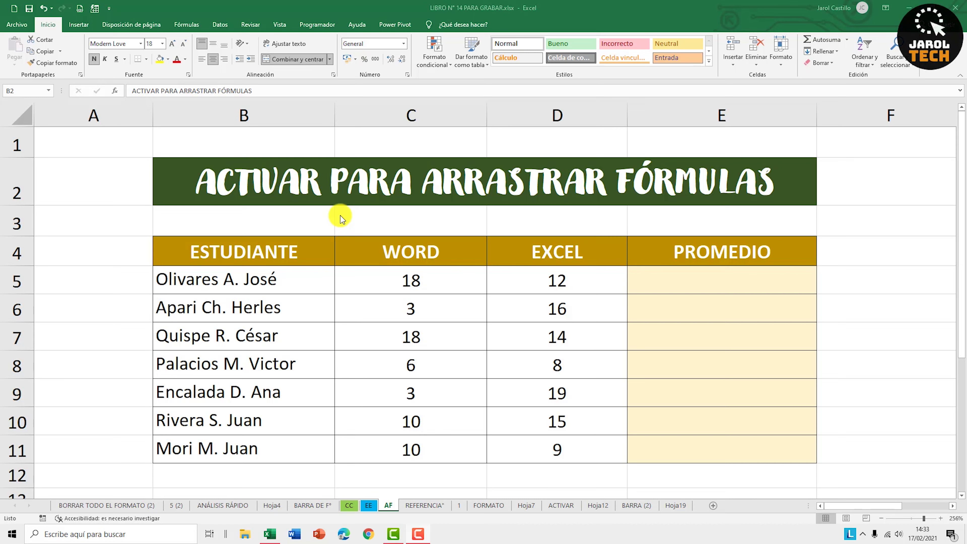
Look over the grades table and the empty PROMEDIO cells E5:E11, ending on E5.
left_click(340, 200)
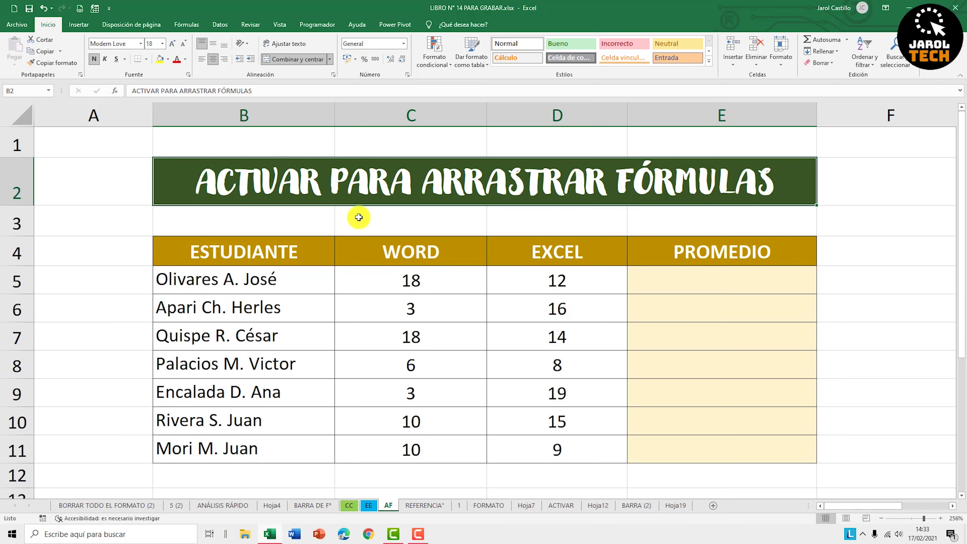
left_click_drag(314, 250, 665, 439)
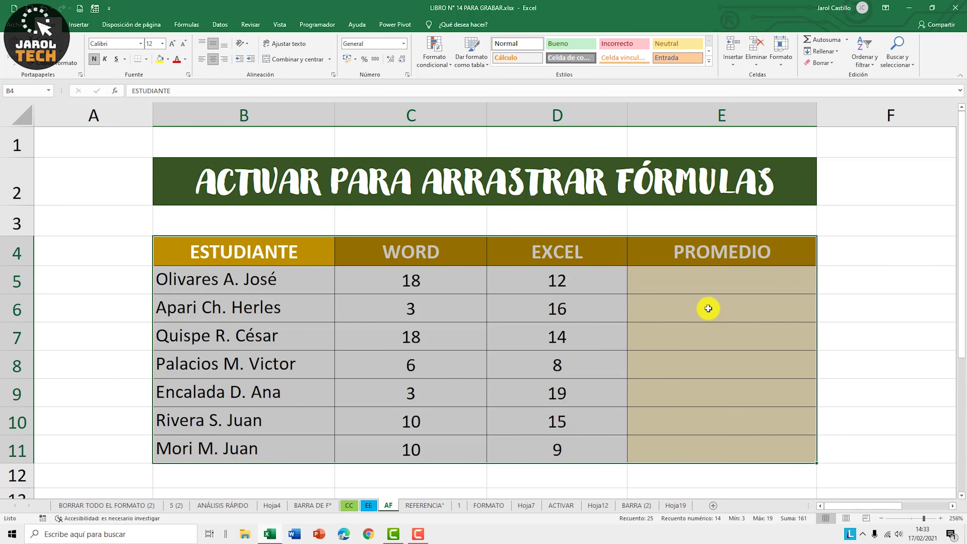
left_click(712, 276)
left_click_drag(715, 312, 713, 443)
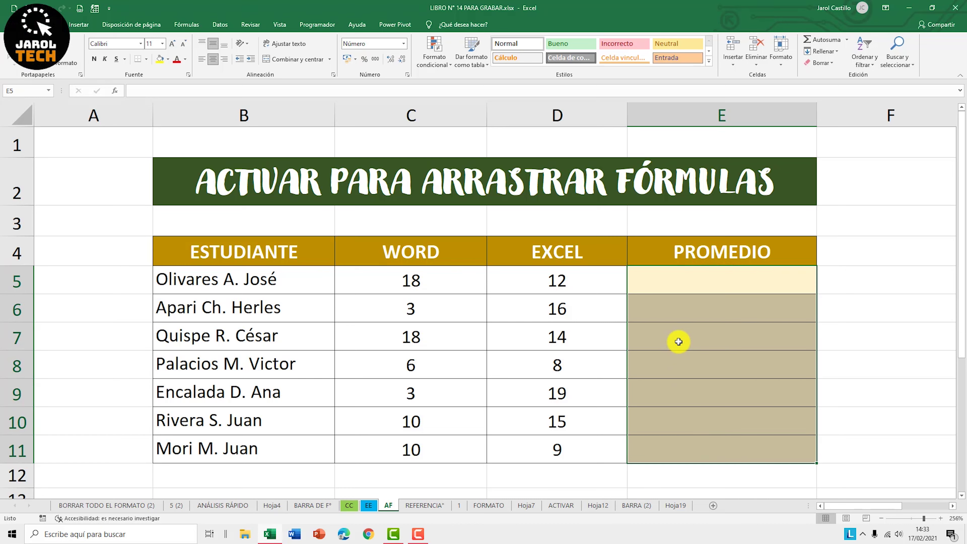
left_click(694, 284)
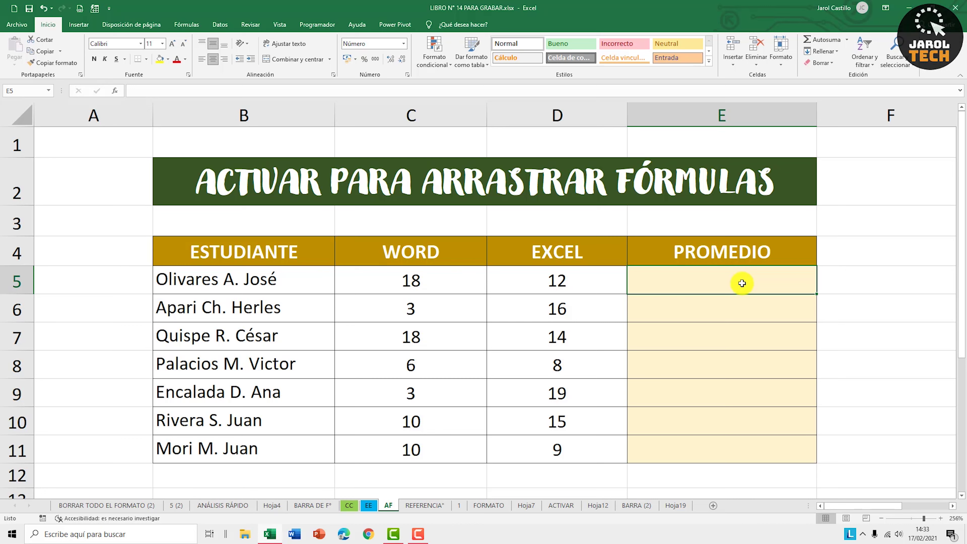
Enter =PROMEDIO(C5:D5) in E5 so it shows 15.
type("=PRO")
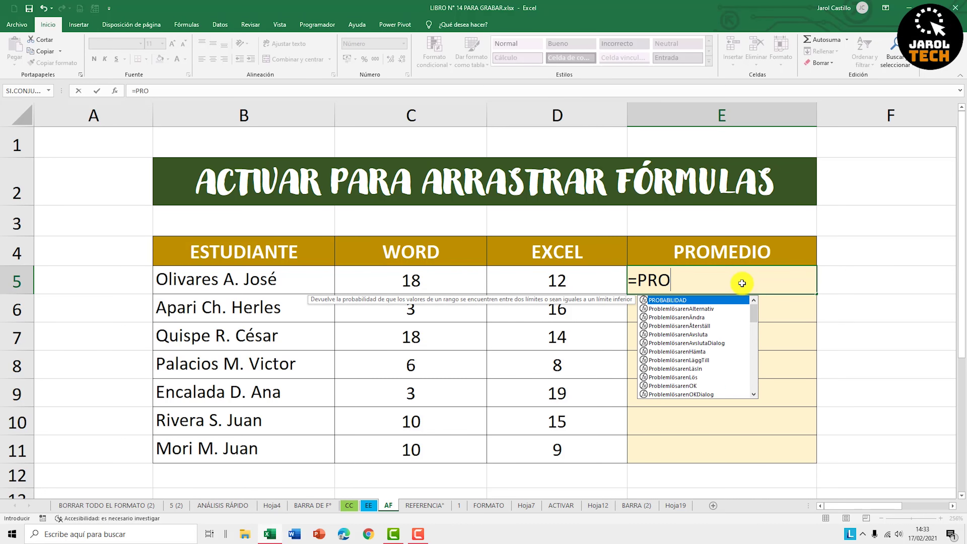
type("MEDIO(")
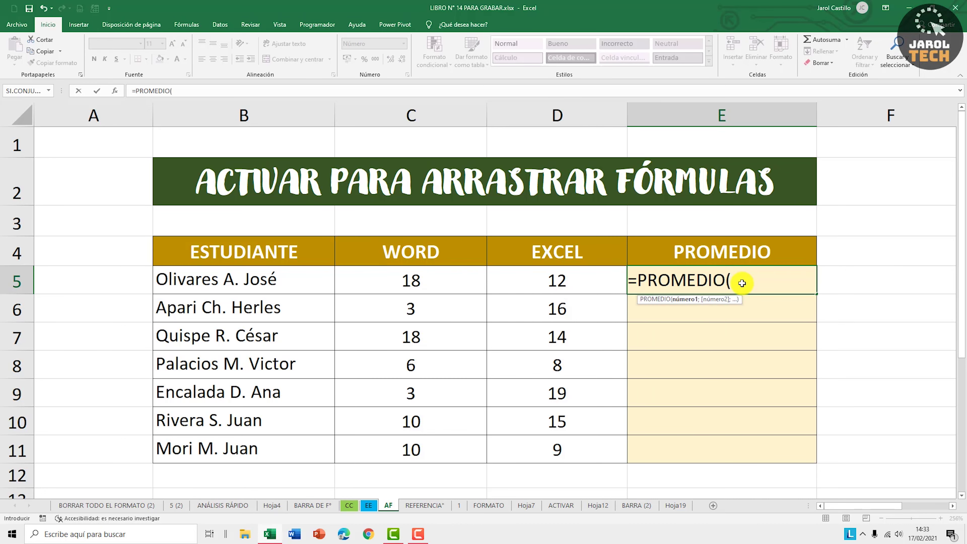
left_click_drag(447, 280, 510, 281)
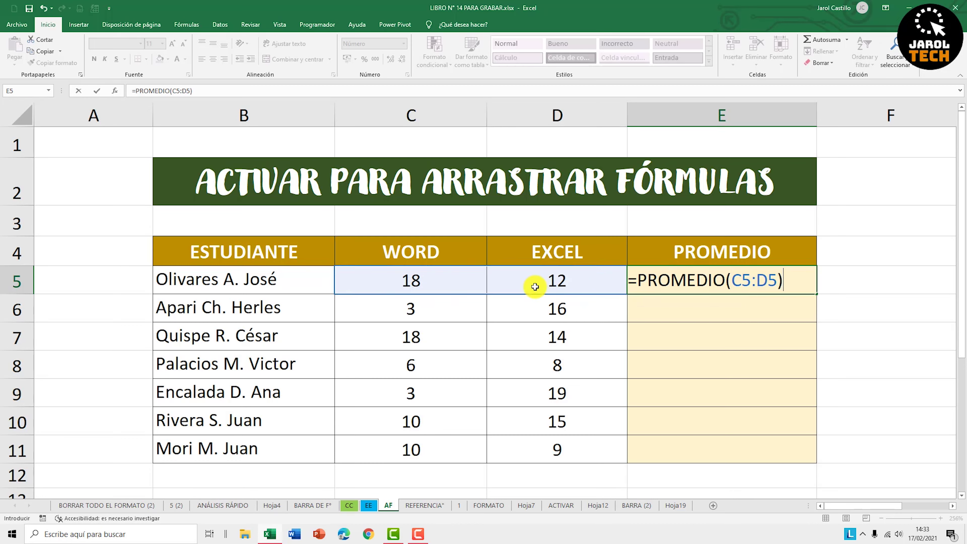
key("Return")
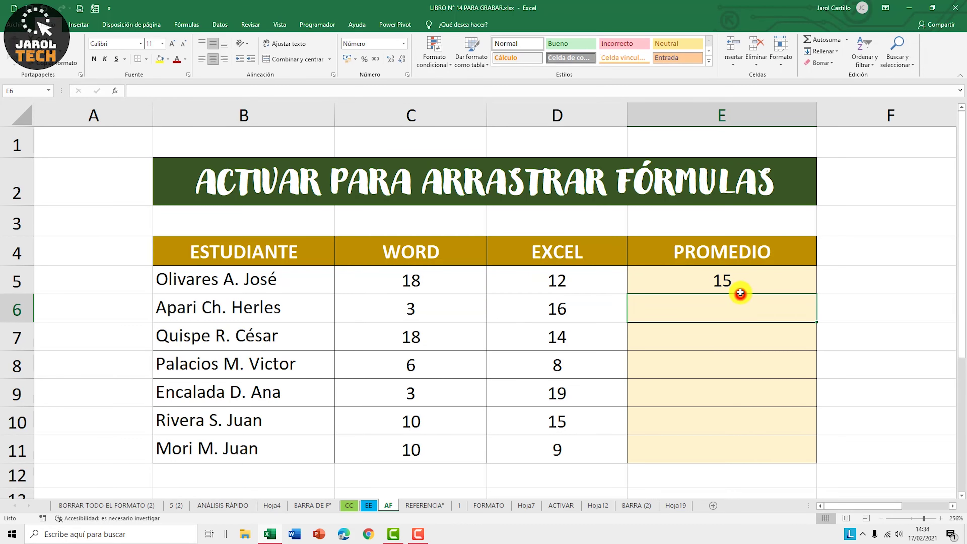
left_click(741, 285)
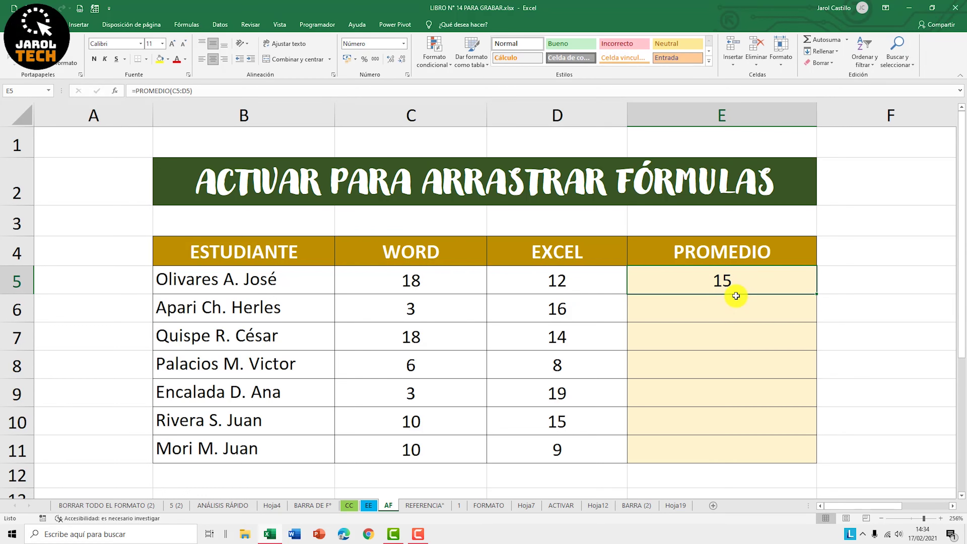
Check the PROMEDIO cells and try copying E5's average formula down the column.
left_click(746, 311)
left_click(746, 334)
left_click(736, 275)
left_click(739, 308)
left_click(746, 341)
left_click(748, 367)
left_click(758, 400)
left_click(747, 282)
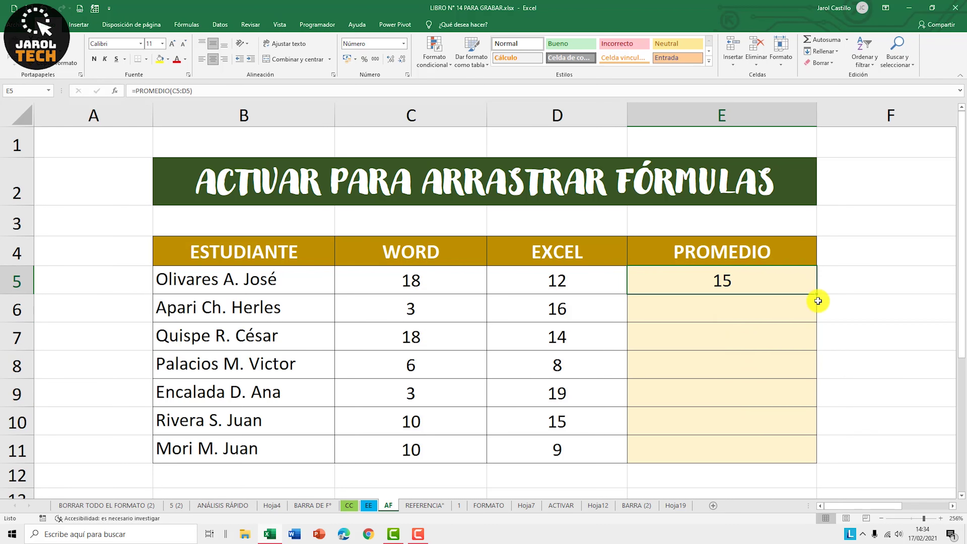
left_click_drag(818, 296, 817, 417)
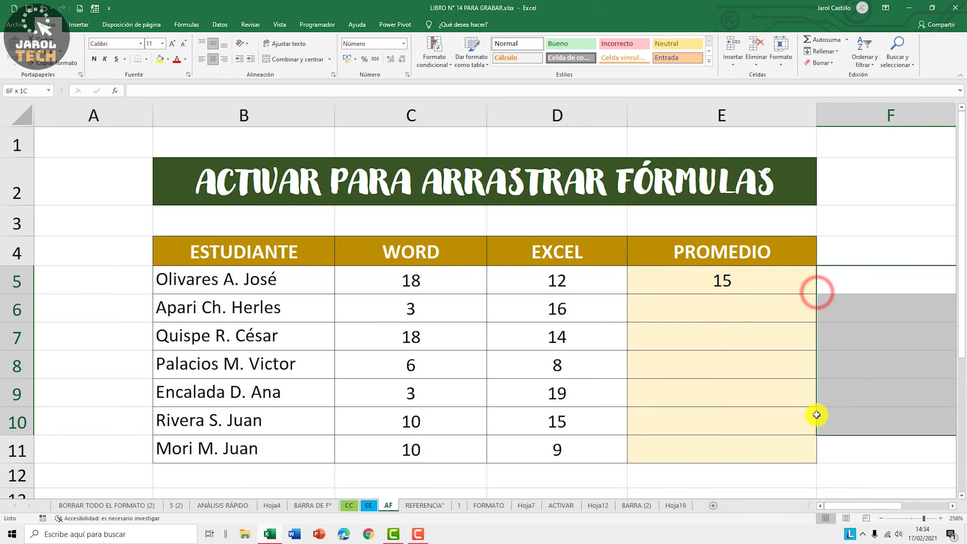
Replace the average formula in E5 with the text APROBADO.
left_click(767, 281)
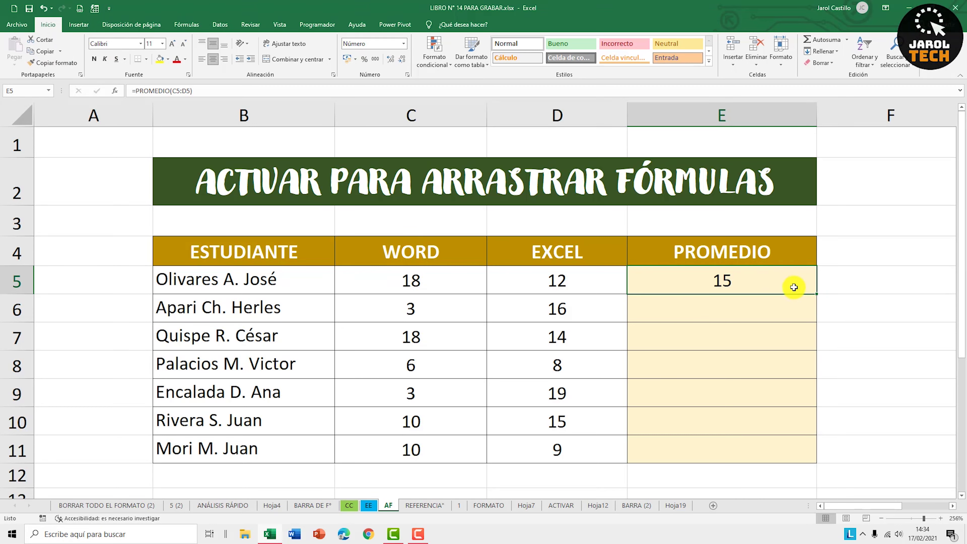
double_click(793, 286)
key("Escape")
key("BackSpace")
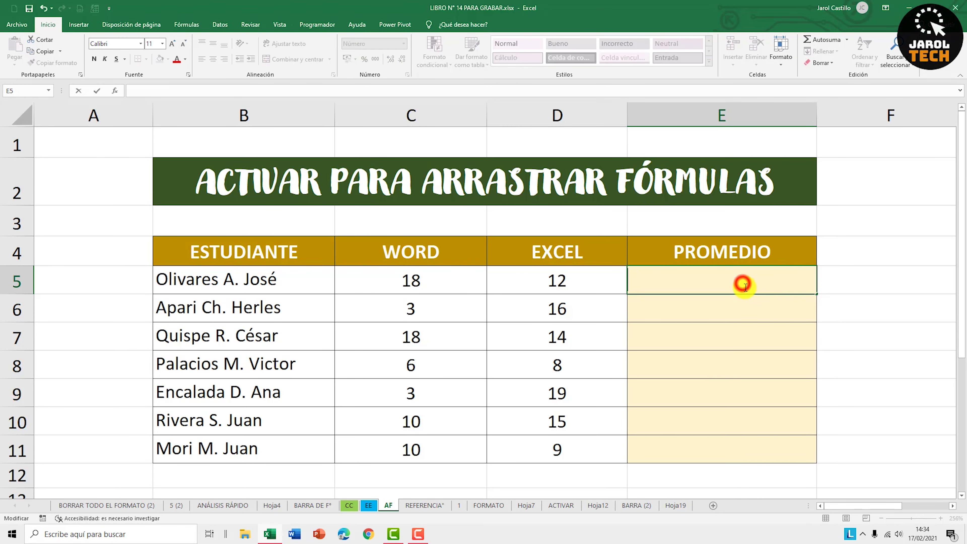
type("APROBADO")
key("Return")
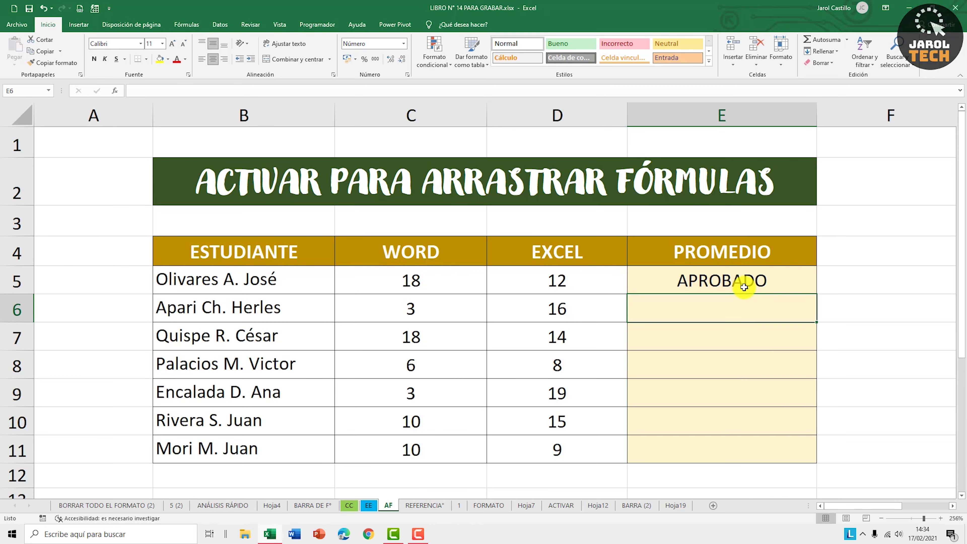
Try copying APROBADO from E5 down to row 11, then reselect E5.
left_click(745, 288)
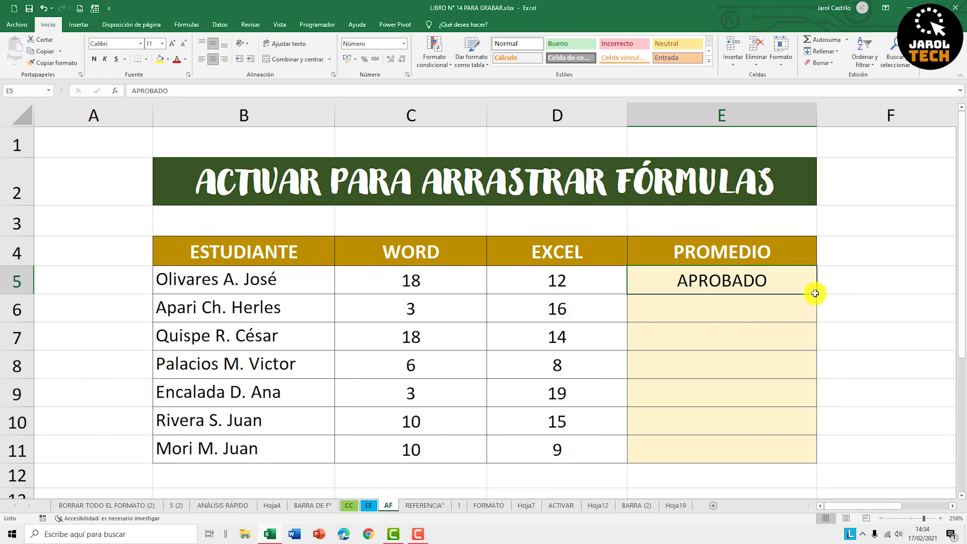
left_click_drag(816, 293, 822, 451)
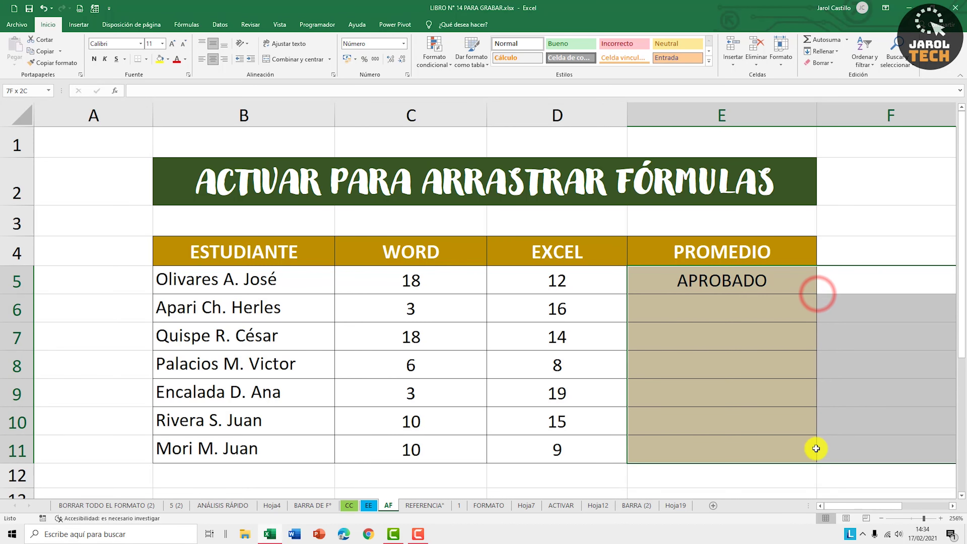
left_click(784, 289)
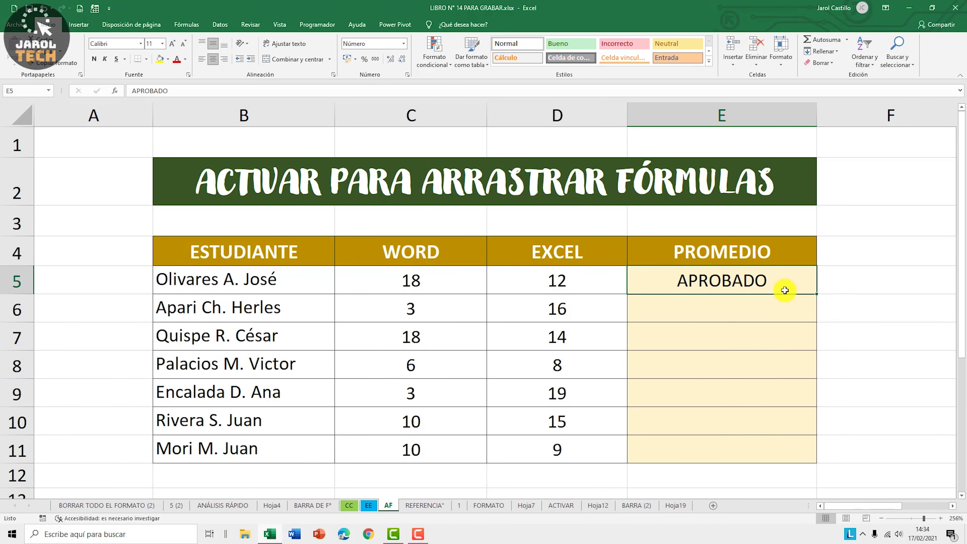
Replace APROBADO with test values 1 in E5 and 2 in E6.
double_click(784, 290)
left_click_drag(784, 291, 542, 280)
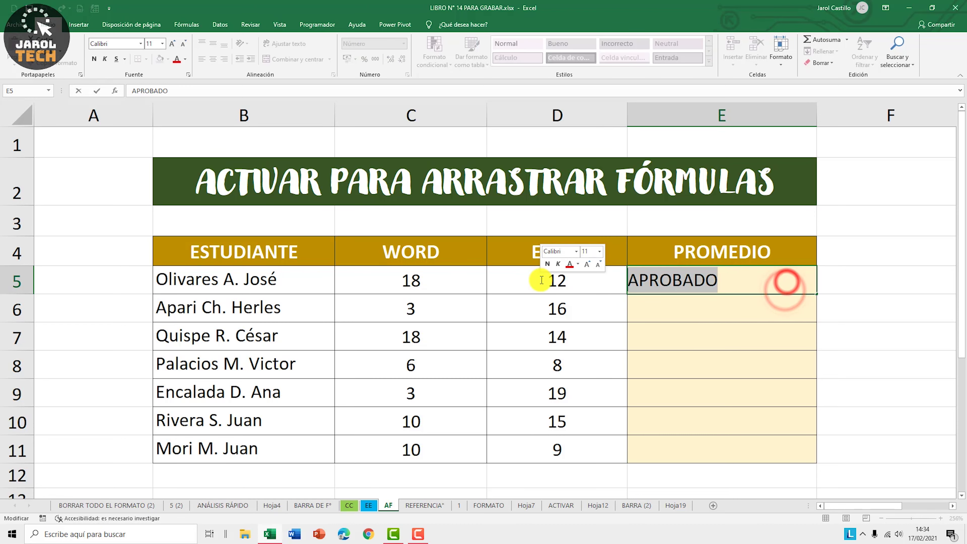
key("Delete")
type("1")
left_click(769, 313)
type("2")
left_click(767, 274)
Try extending the 1, 2 series to row 11, then delete both test values.
left_click_drag(762, 293, 762, 309)
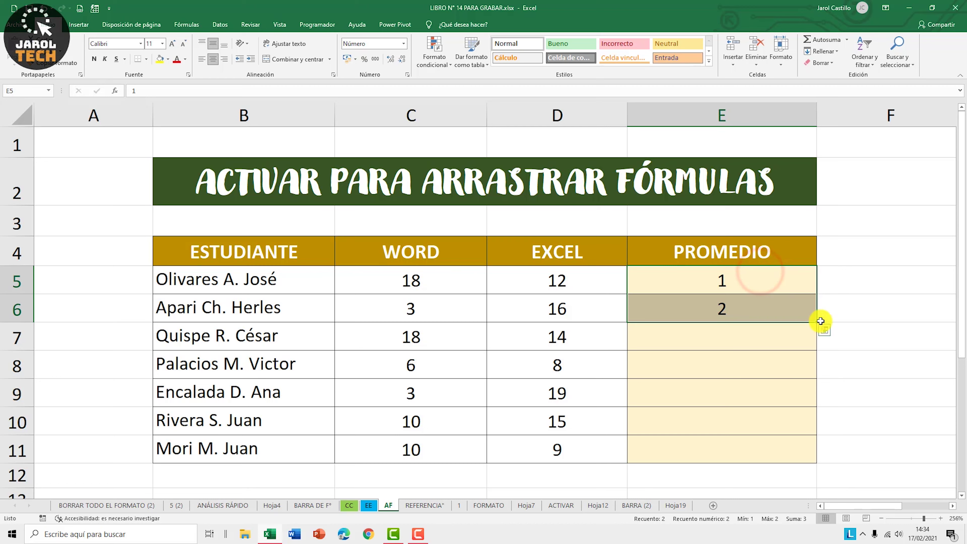
left_click_drag(819, 320, 793, 448)
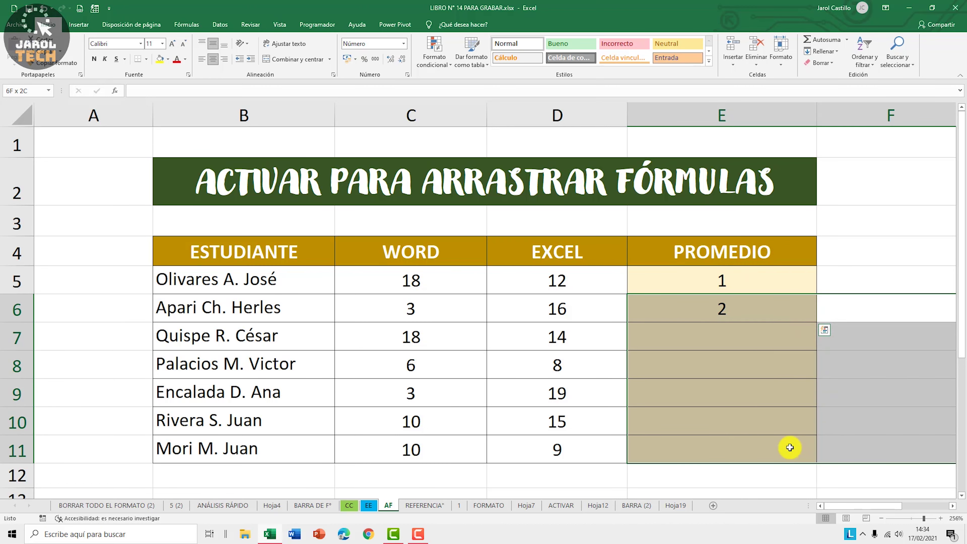
left_click(751, 288)
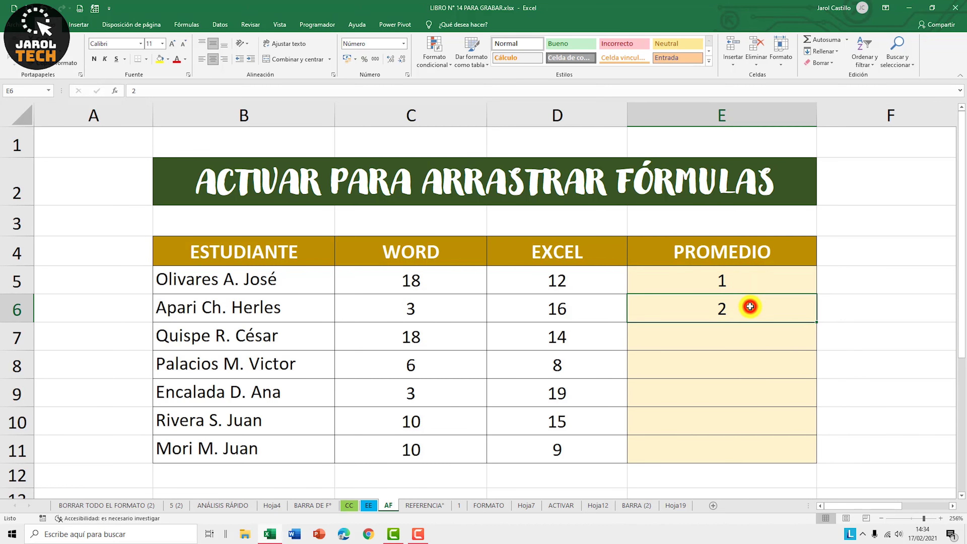
left_click_drag(750, 306, 749, 285)
key("Delete")
left_click(763, 324)
left_click(734, 316)
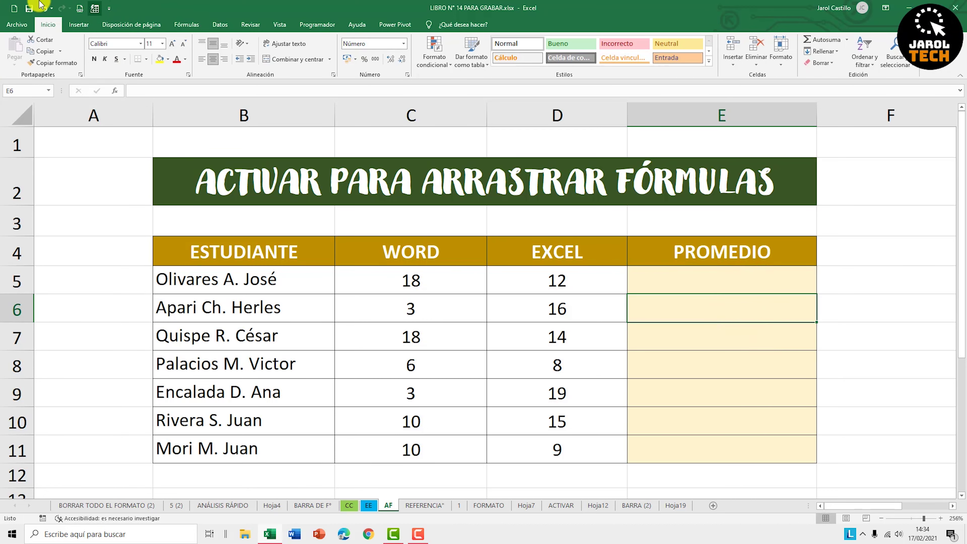
Enable 'Permitir arrastrar y colocar el controlador de relleno y las celdas' in Excel's Advanced options.
left_click(12, 26)
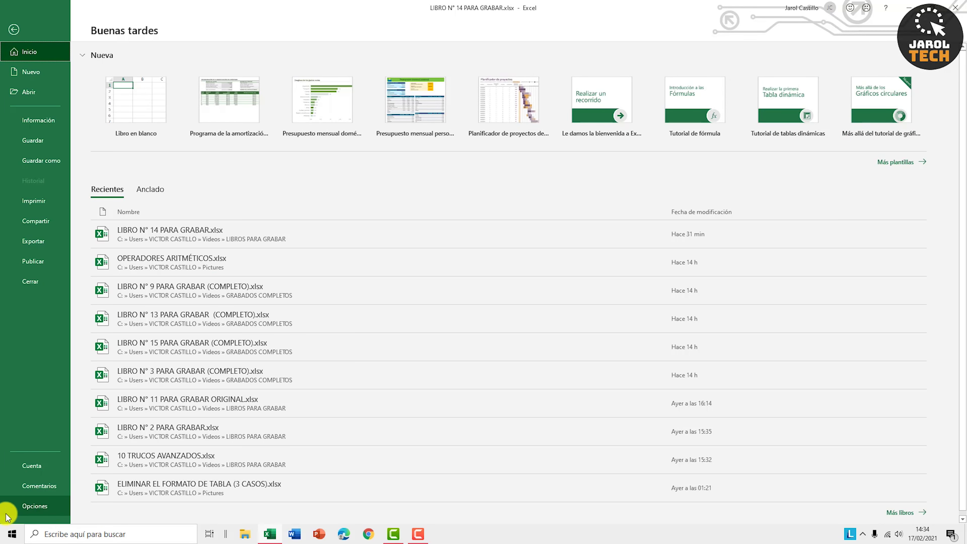
left_click(40, 512)
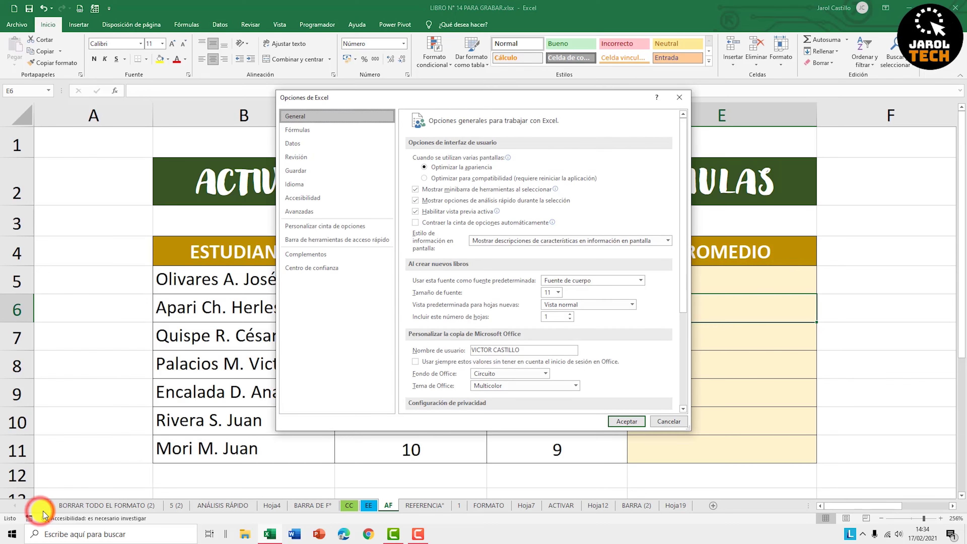
left_click_drag(469, 98, 505, 127)
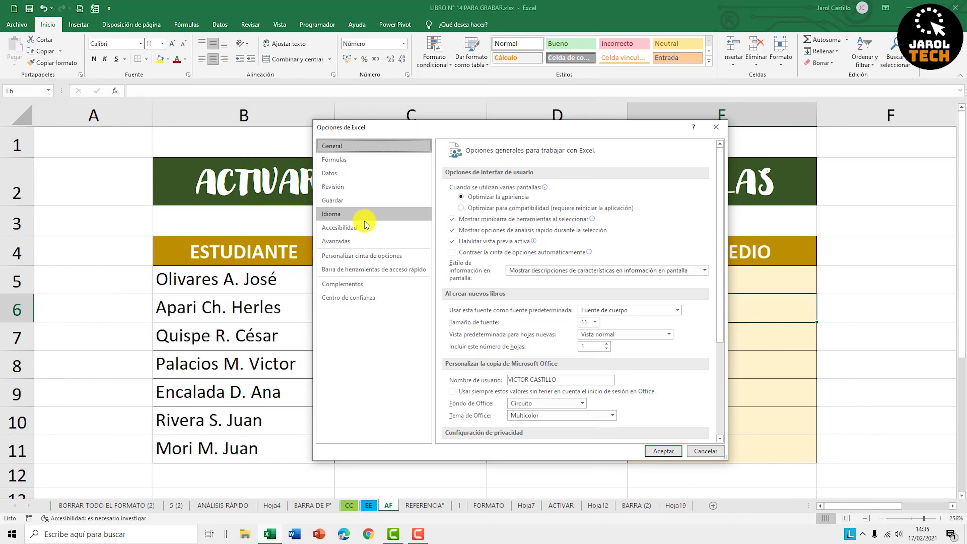
left_click(350, 246)
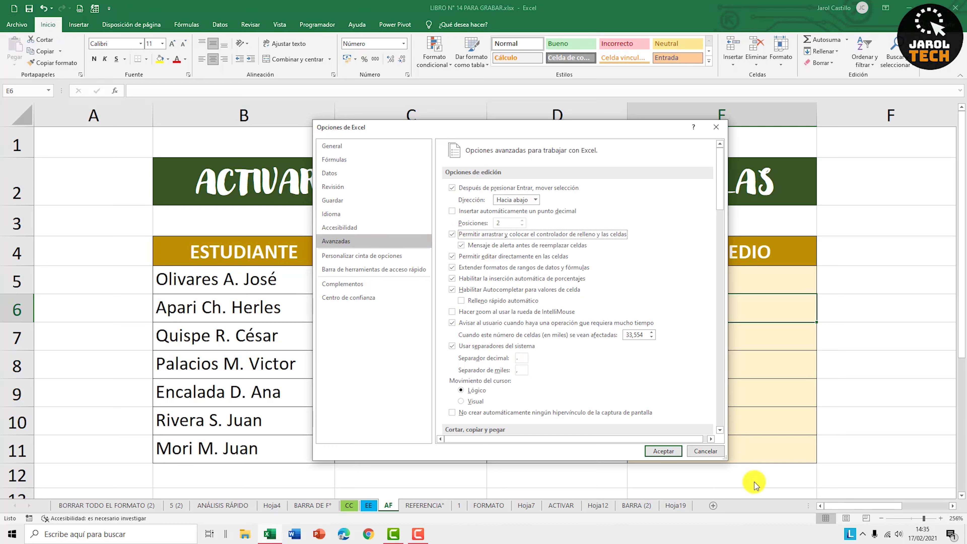
left_click(664, 451)
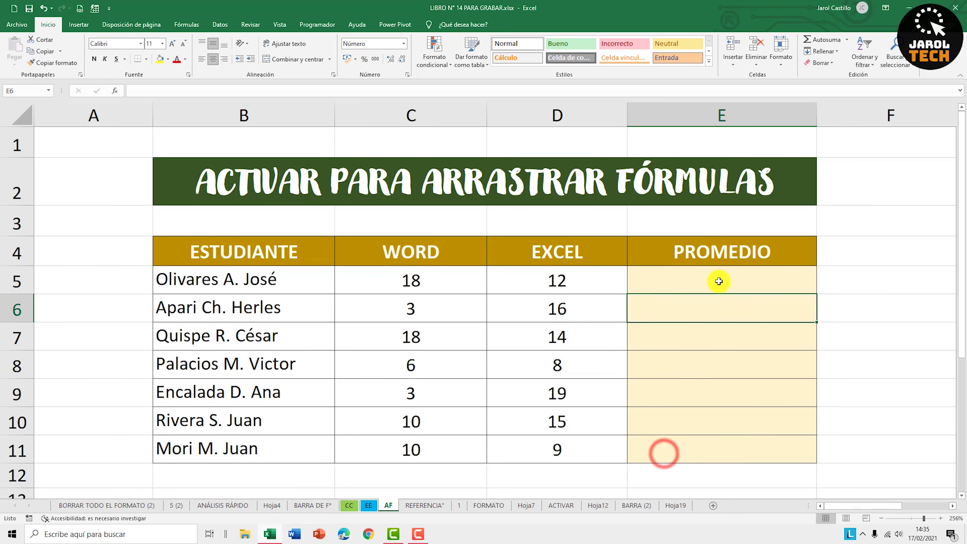
Re-enter =PROMEDIO(C5:D5) in E5, showing 15 for the first student.
left_click(718, 288)
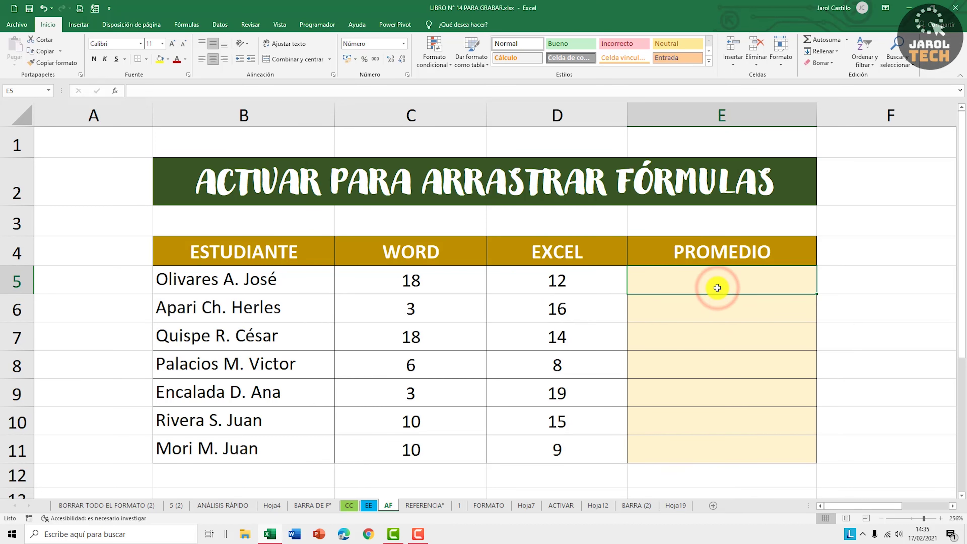
type("=PROMEDIO(")
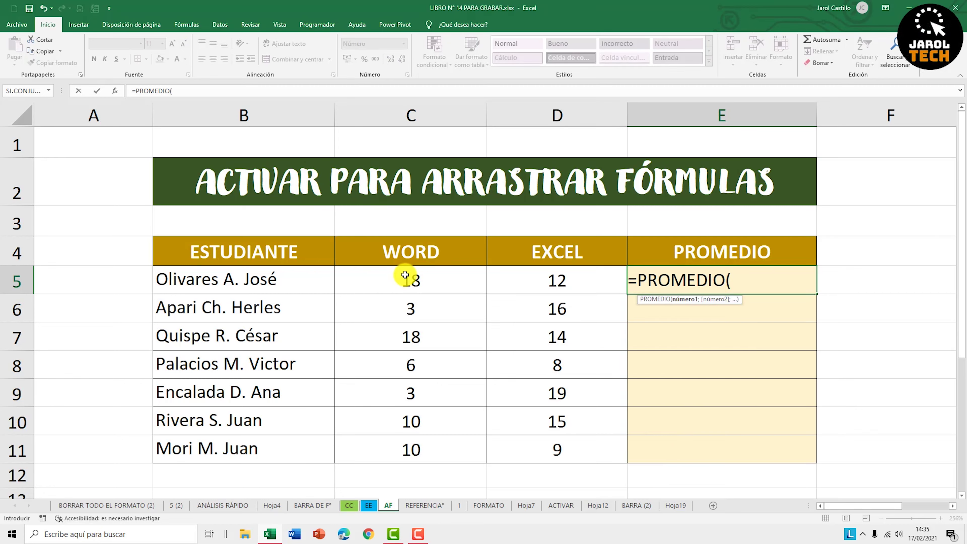
left_click_drag(420, 275, 543, 280)
type(")")
key("Return")
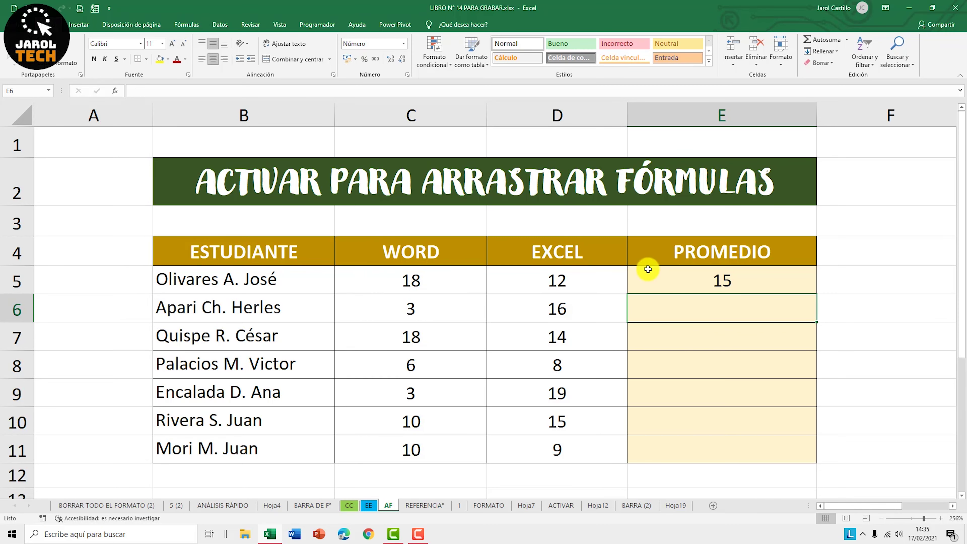
left_click(758, 281)
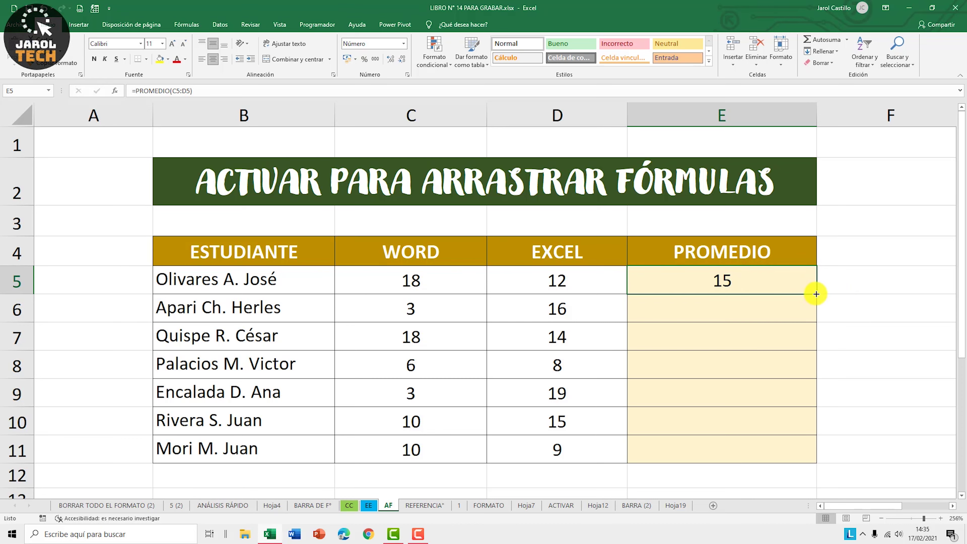
Fill E5's average down to E11, giving 10, 16, 7, 11, 13 and 10.
left_click_drag(816, 294, 808, 452)
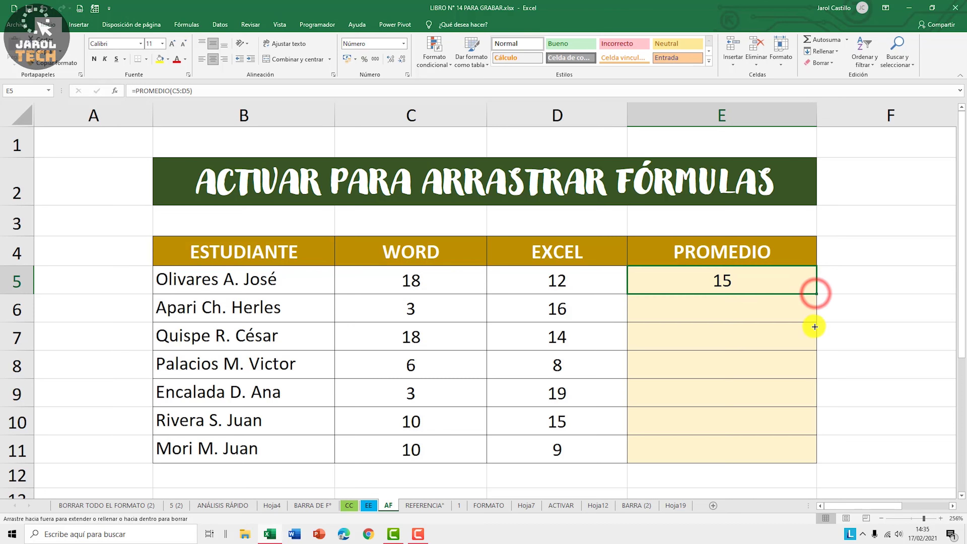
left_click_drag(809, 451, 808, 451)
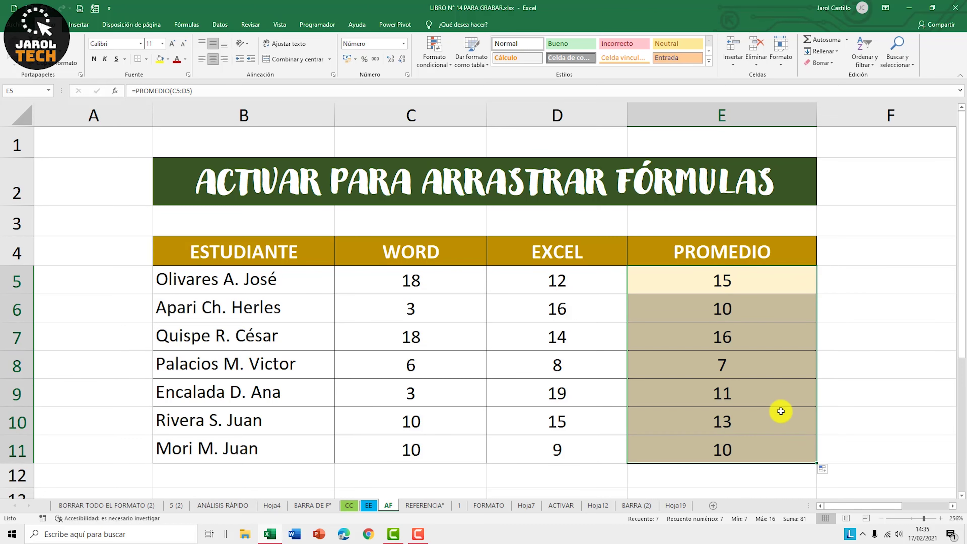
left_click(724, 309)
left_click(728, 330)
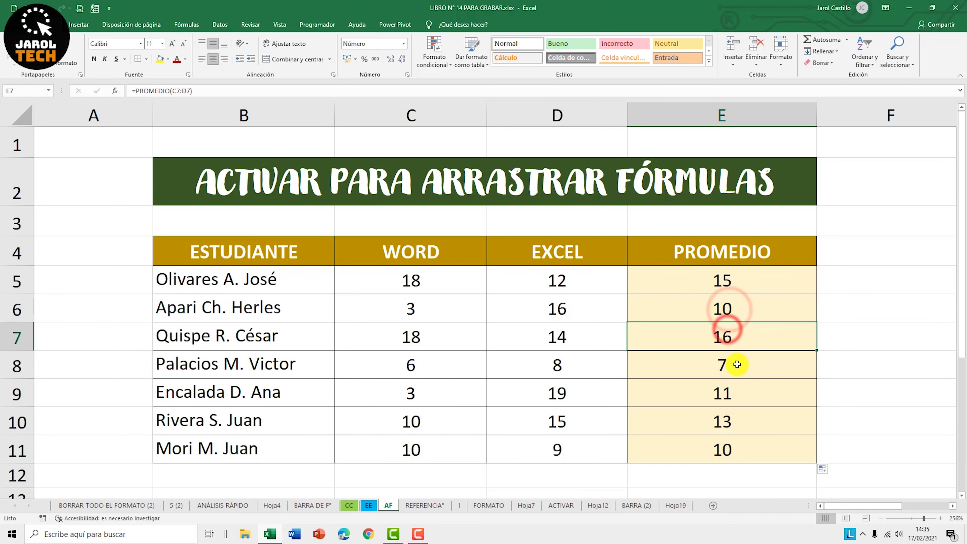
Inspect the copied average formulas in E6 to E8 and across E5:E11.
left_click(737, 309)
left_click(738, 335)
left_click(741, 360)
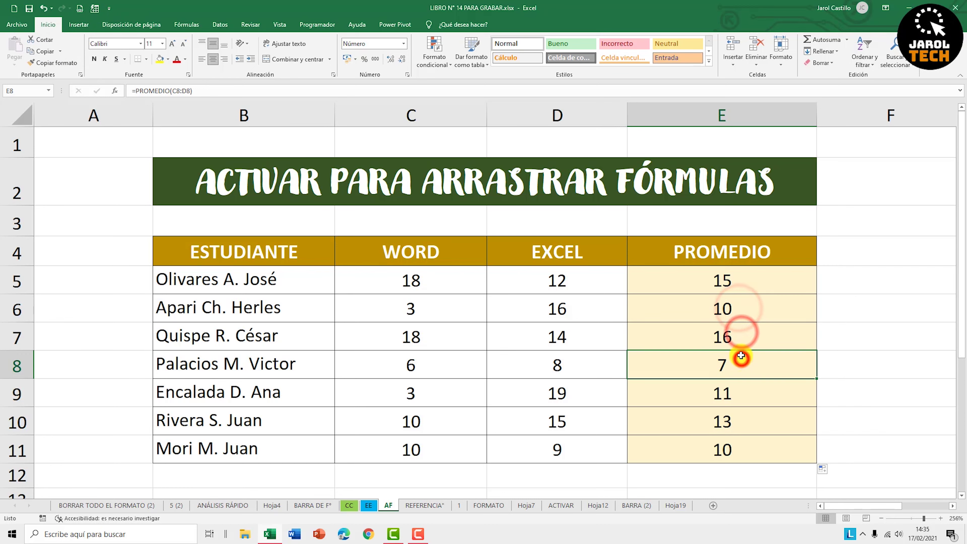
left_click(729, 280)
left_click_drag(730, 280, 755, 442)
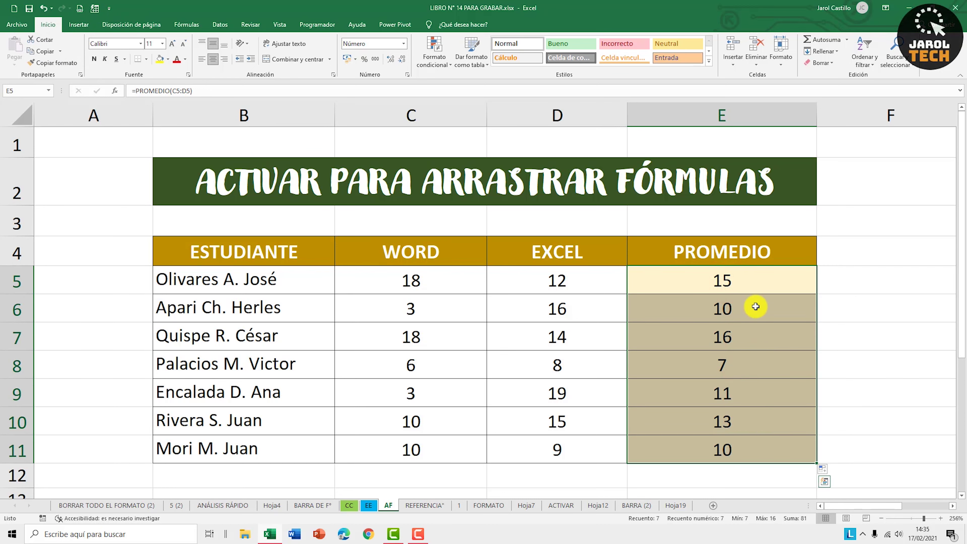
left_click(748, 275)
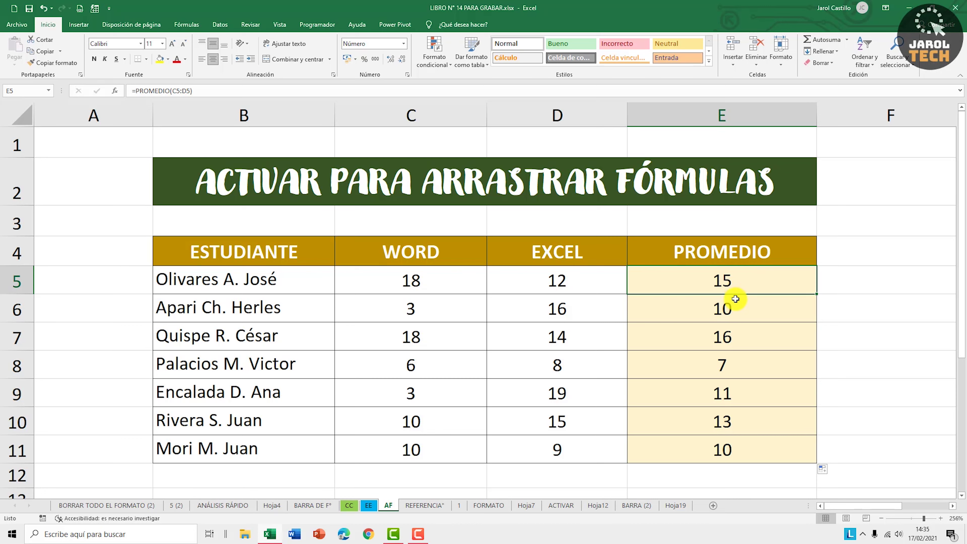
left_click(737, 309)
left_click(736, 283)
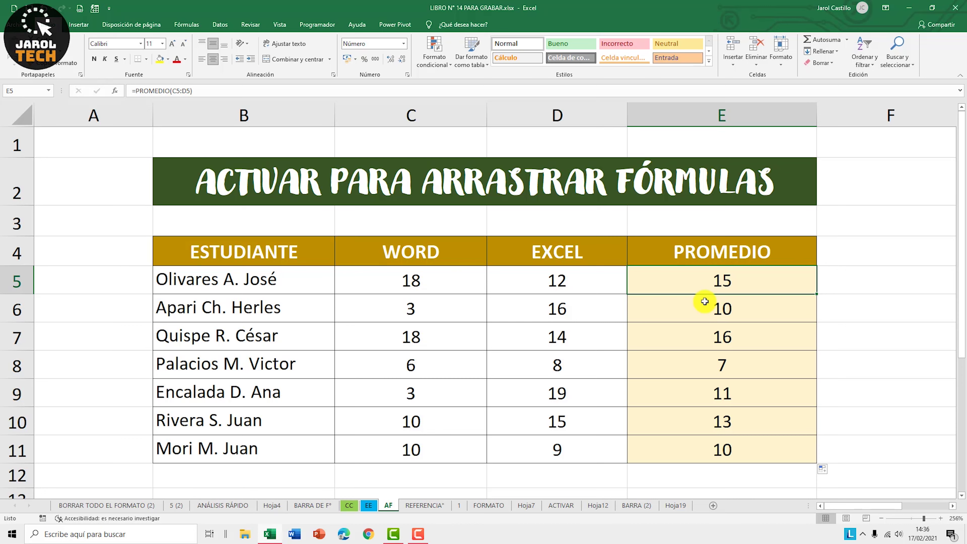
left_click_drag(703, 286, 723, 449)
left_click(709, 283)
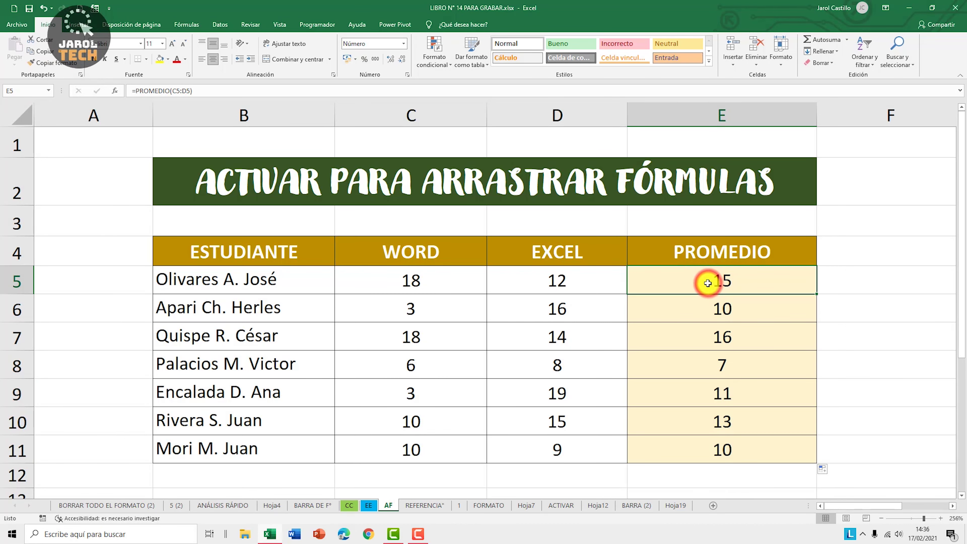